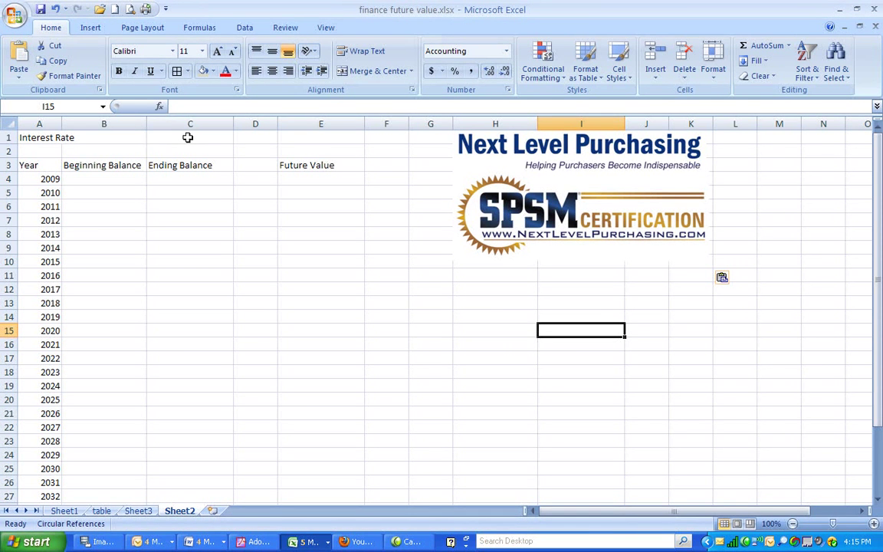
Enter a 4% interest rate in cell C1
click(188, 137)
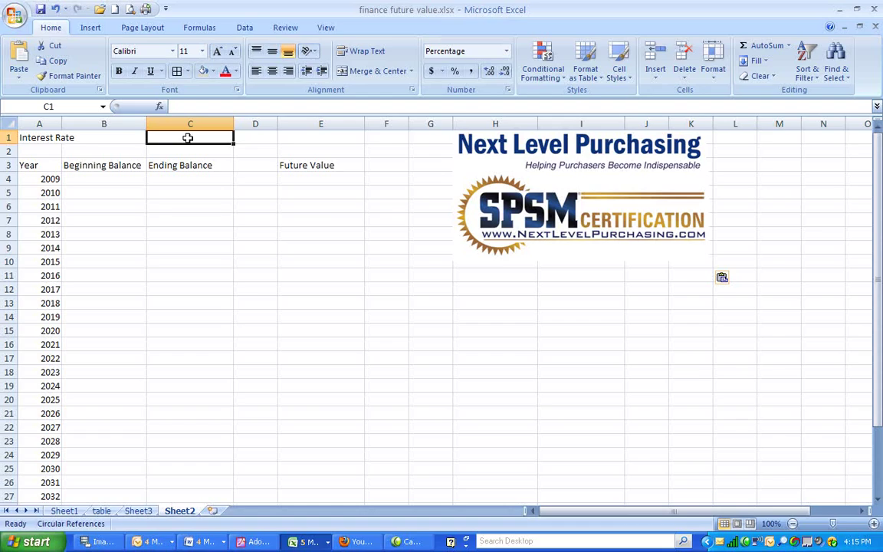
text(4%)
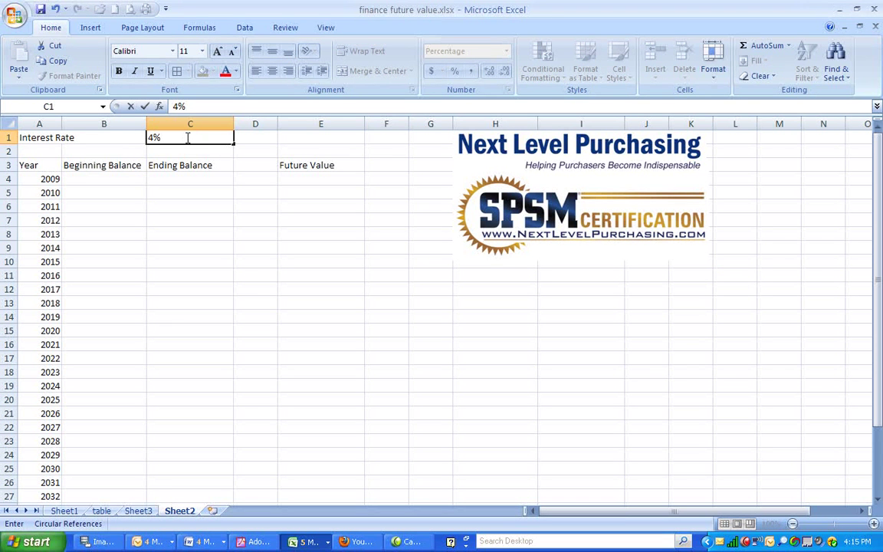
key(Return)
Enter $100,000,000 as the 2009 beginning balance in B4
key(Down)
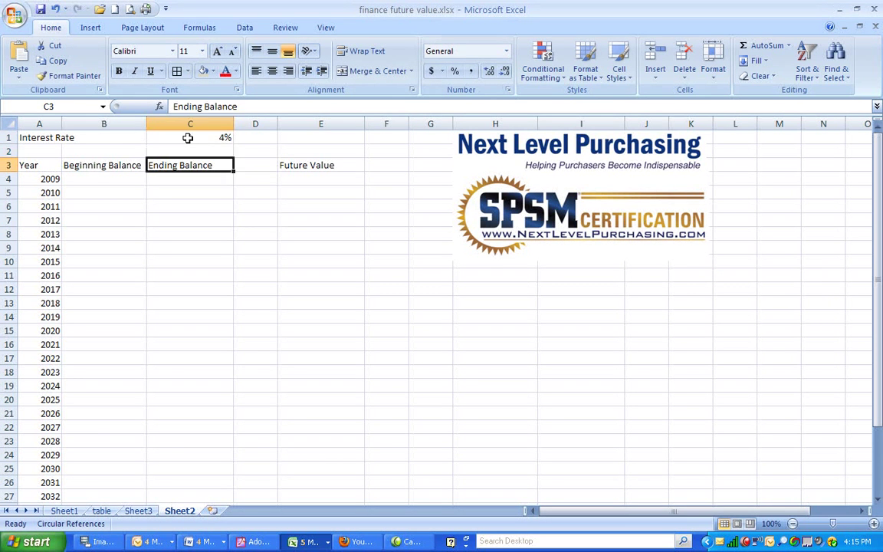
key(Down)
key(Left)
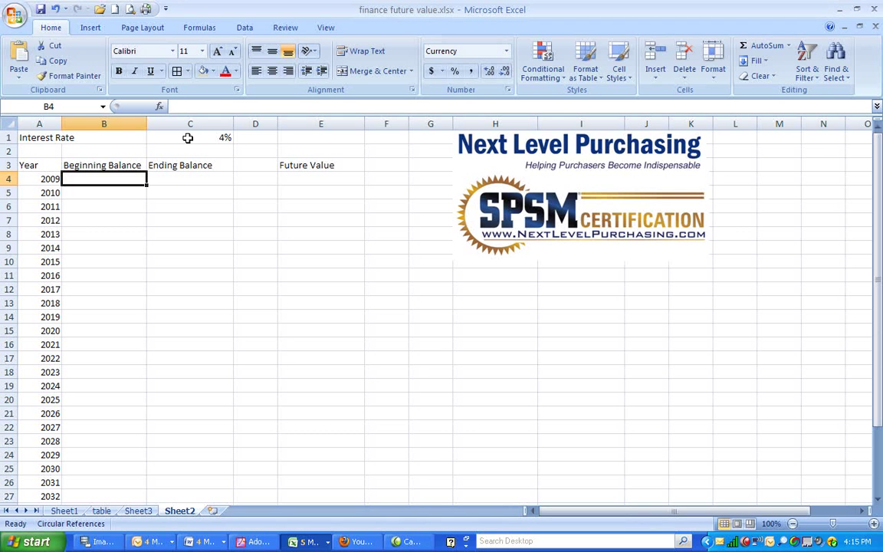
text($100,000,)
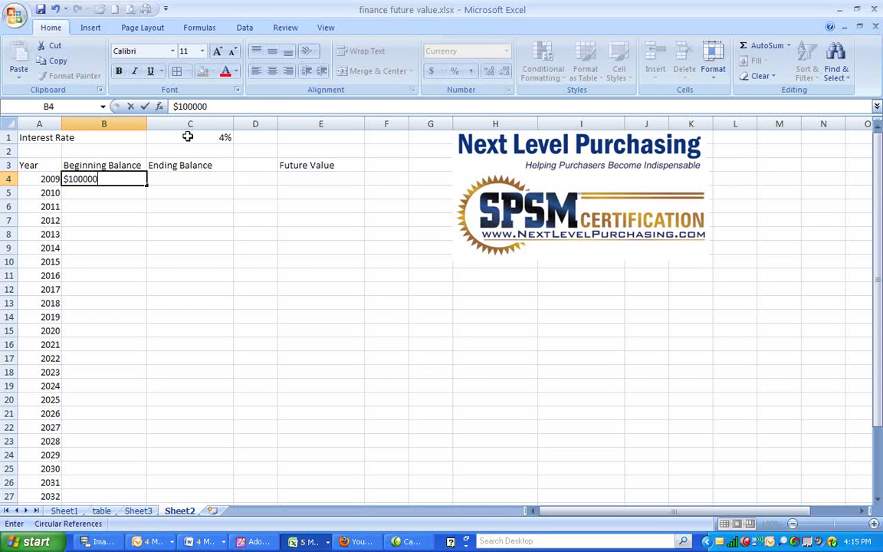
text(000)
key(Return)
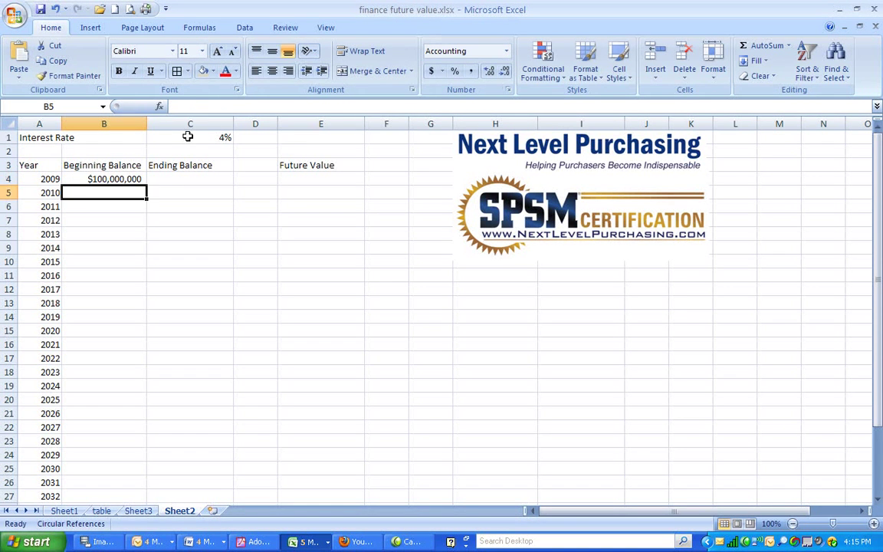
key(Up)
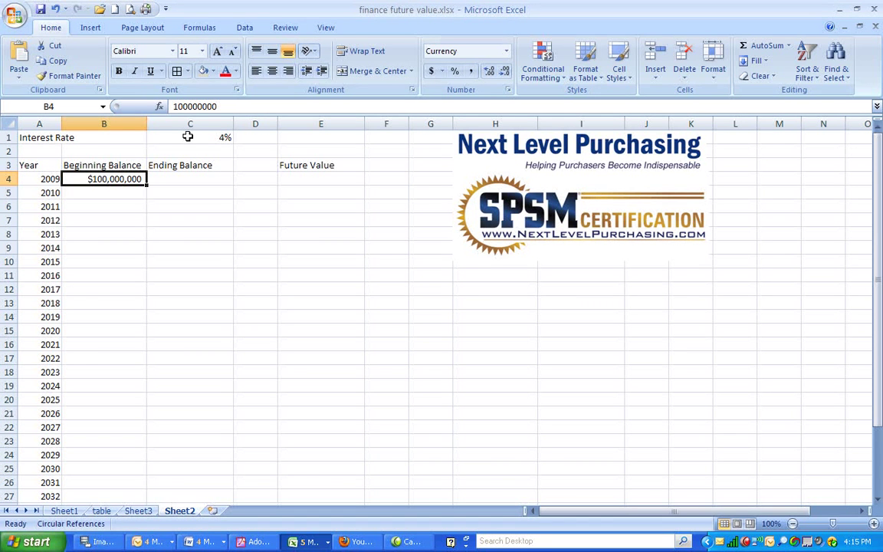
key(Right)
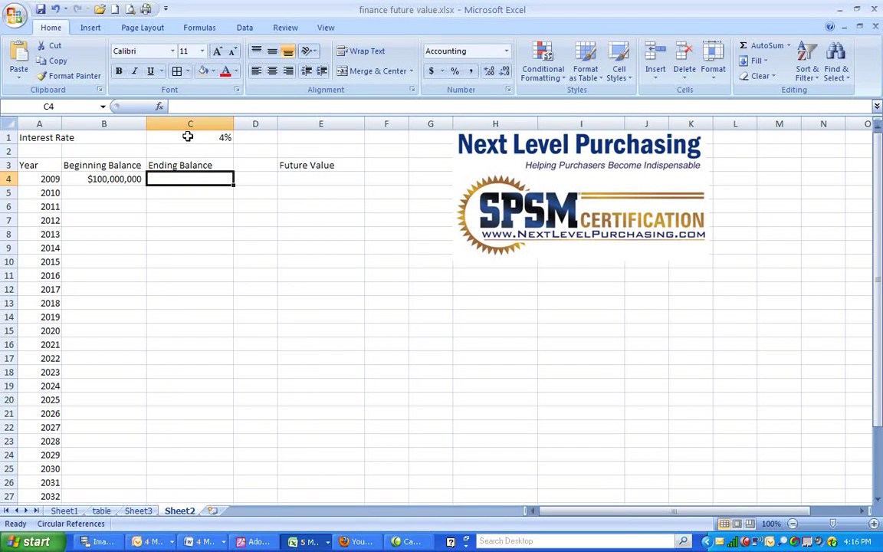
Enter =B4*(1+$C$1) in C4, giving a 2009 ending balance of $104,000,000.00
text(=)
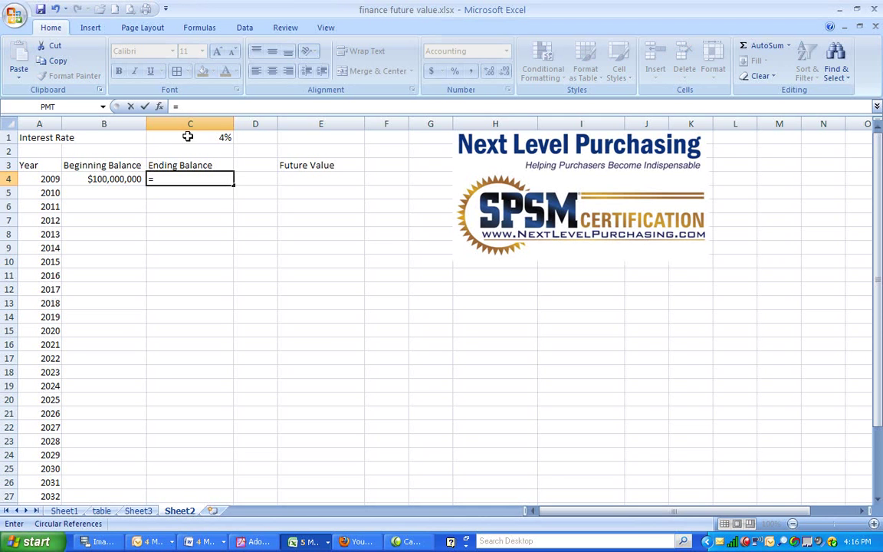
click(124, 178)
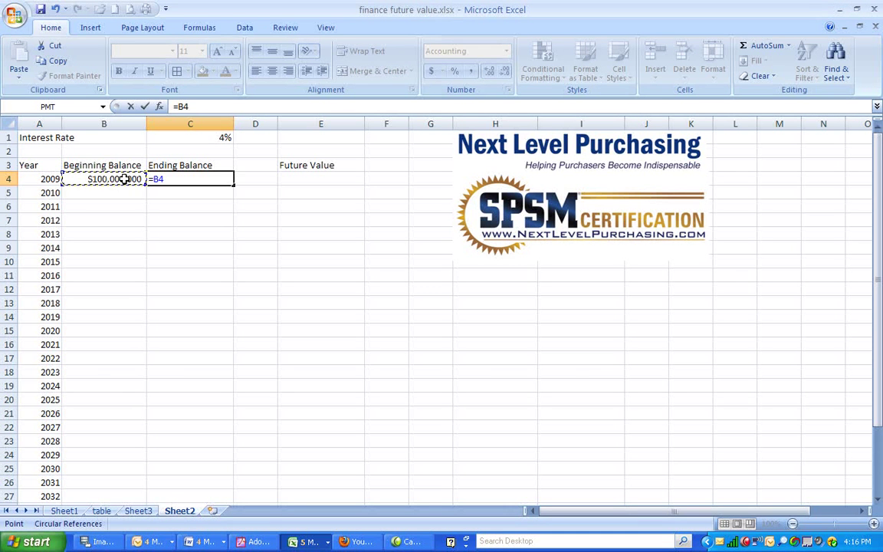
text(*(1+)
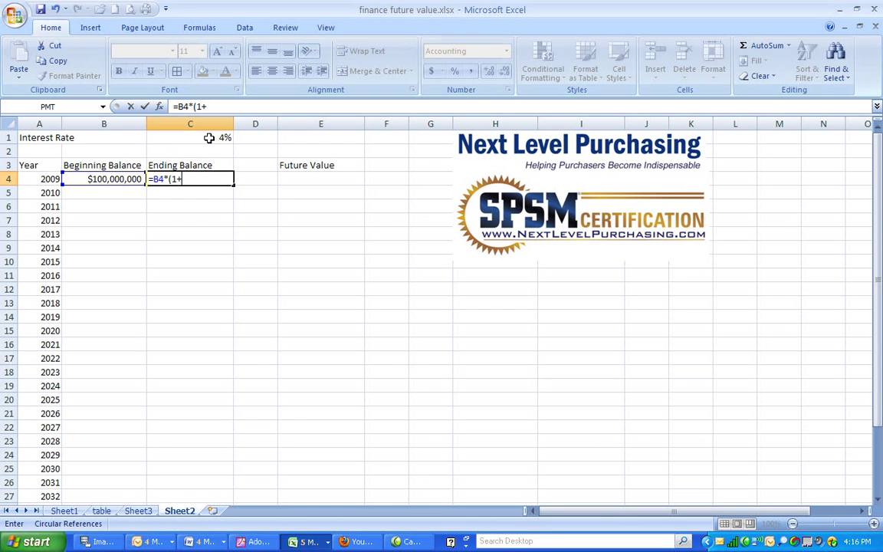
click(209, 137)
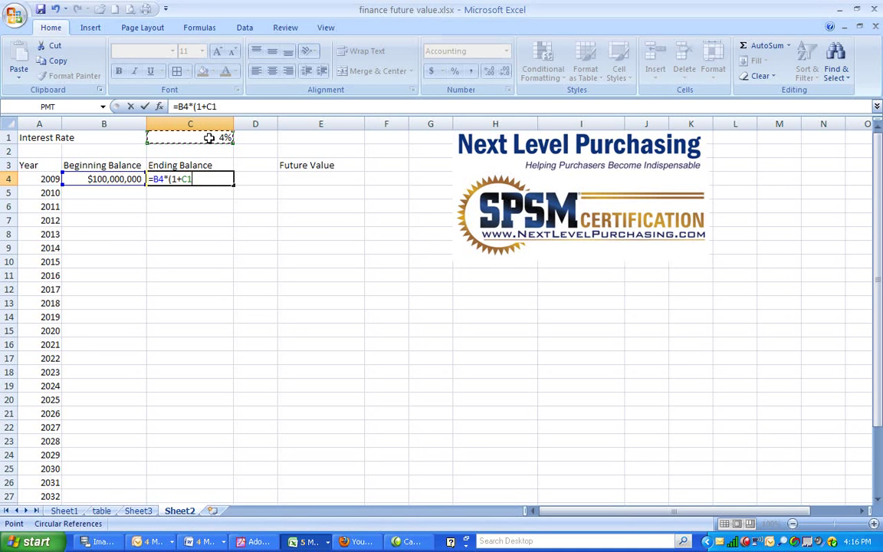
key(F4)
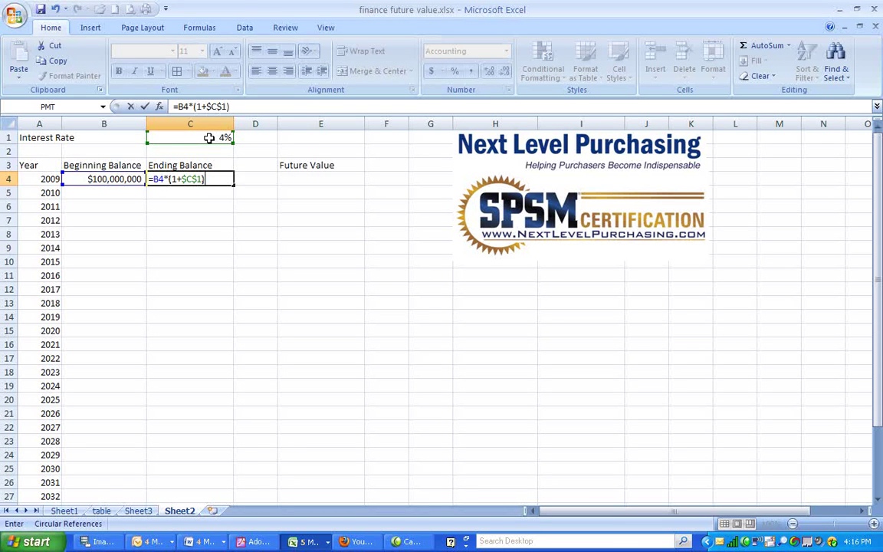
key(Return)
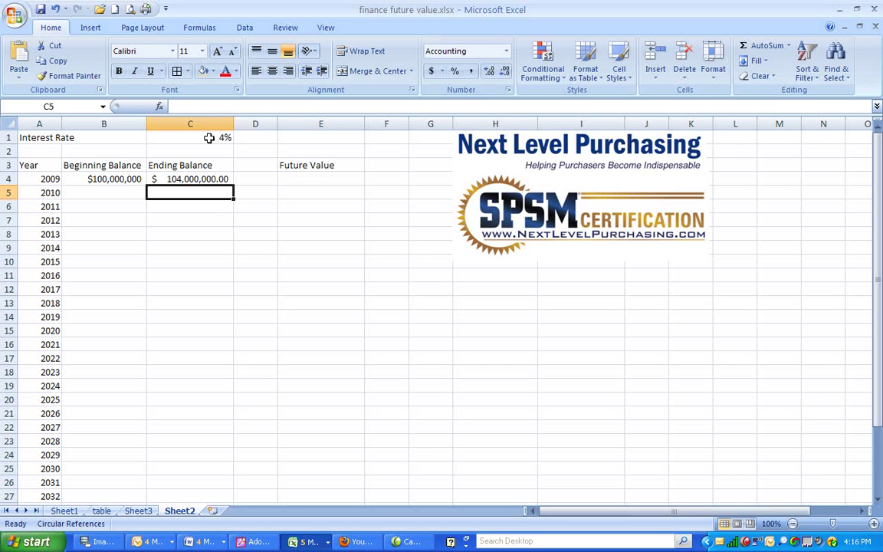
key(Left)
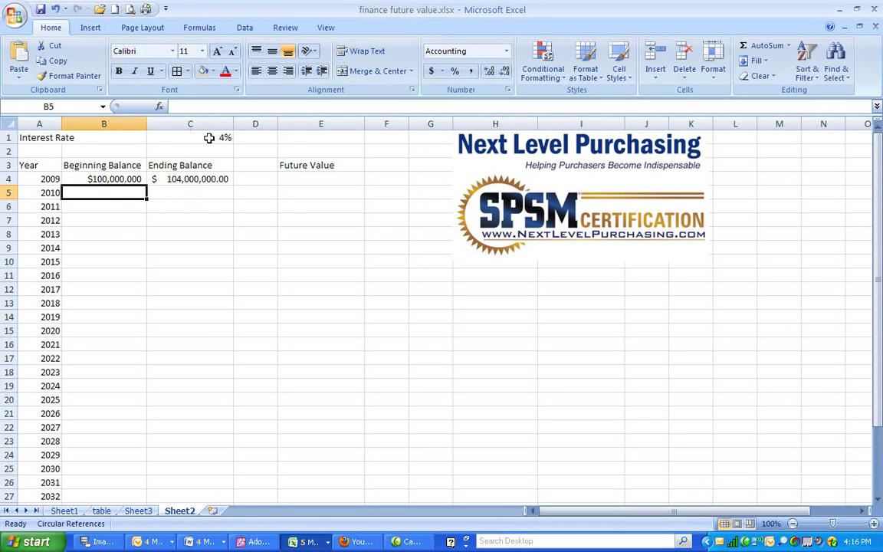
Link the 2010 beginning balance in B5 to C4 with =C4
text(=)
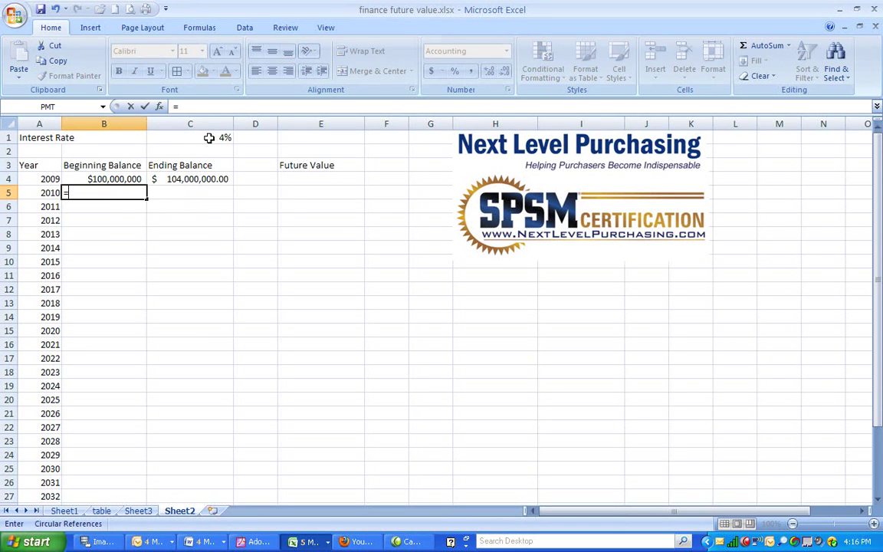
click(201, 179)
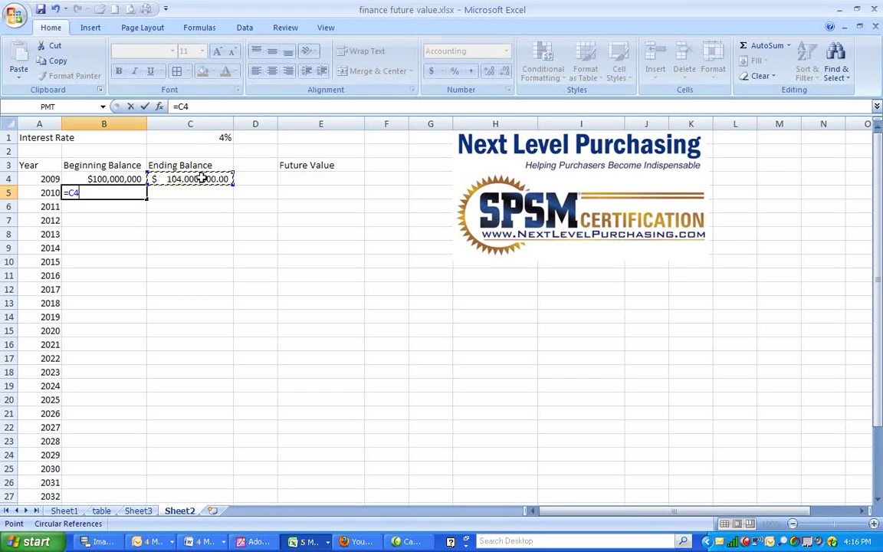
key(Return)
Copy the C4 ending balance formula down to C5, giving 108,160,000.00
key(Up)
key(Right)
click(201, 179)
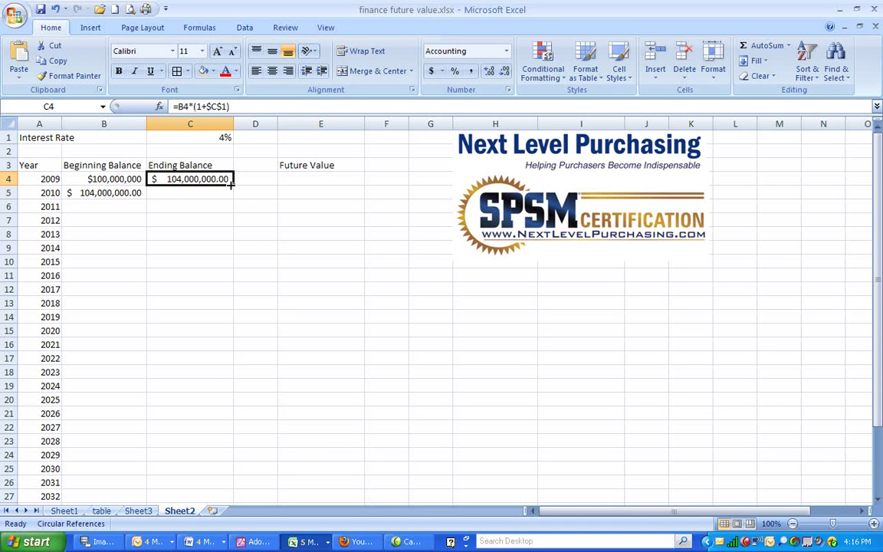
drag(233, 186, 234, 196)
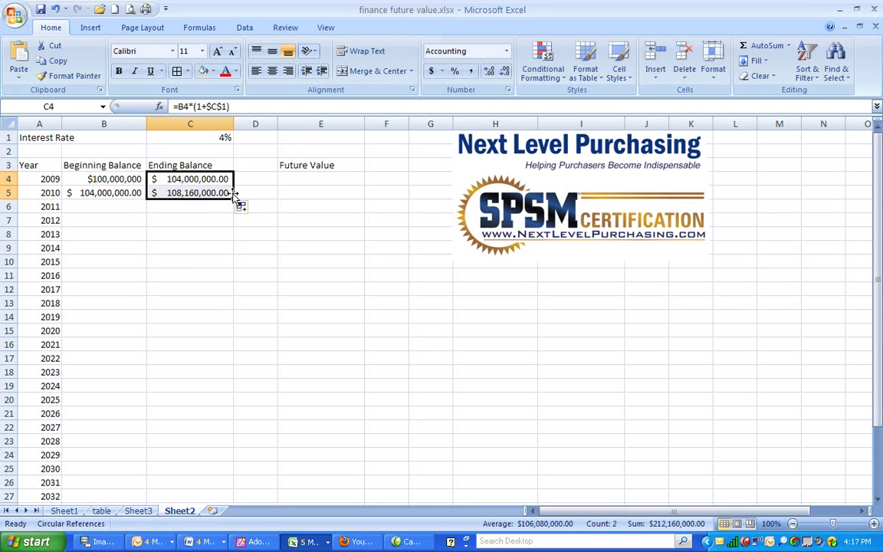
Fill the B5:C5 balance formulas down to row 33, then check C33 shows 324,339,751.00
drag(124, 192, 213, 193)
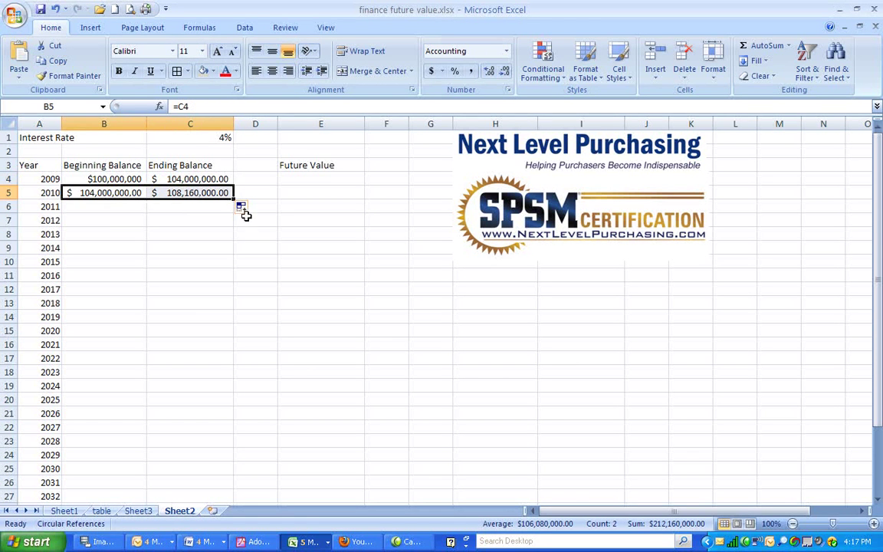
drag(233, 198, 233, 198)
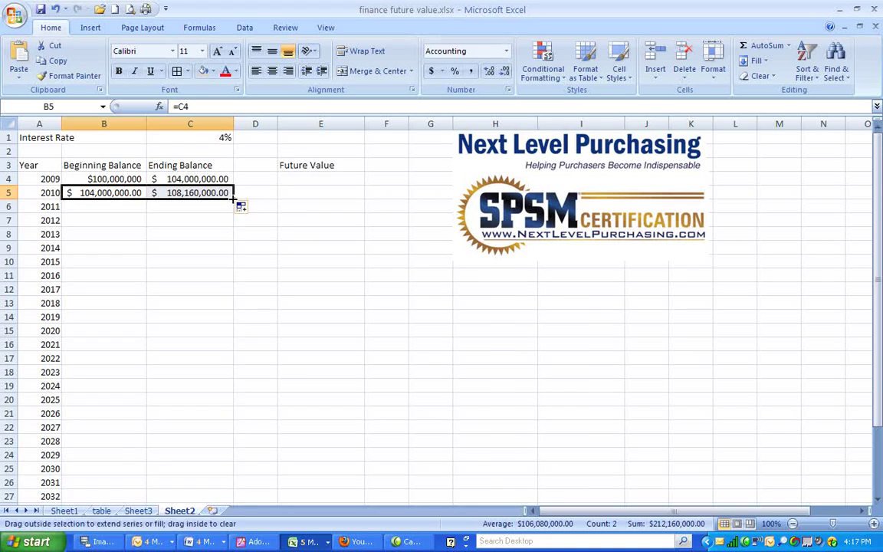
double_click(234, 199)
scroll(301, 226, down, 3)
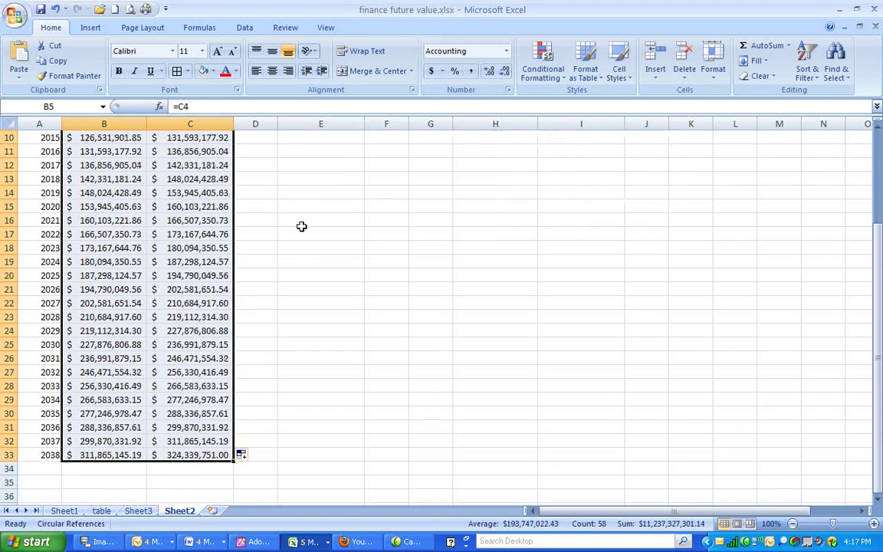
scroll(301, 226, down, 2)
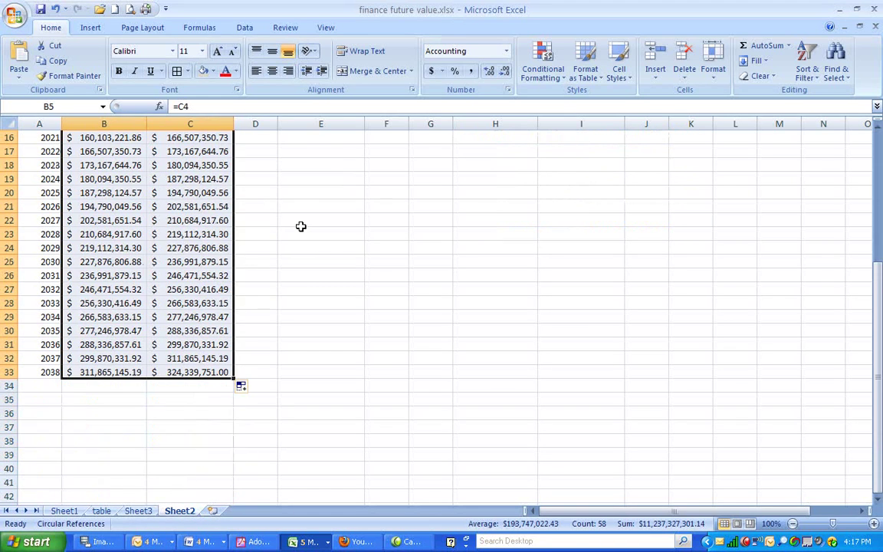
click(208, 371)
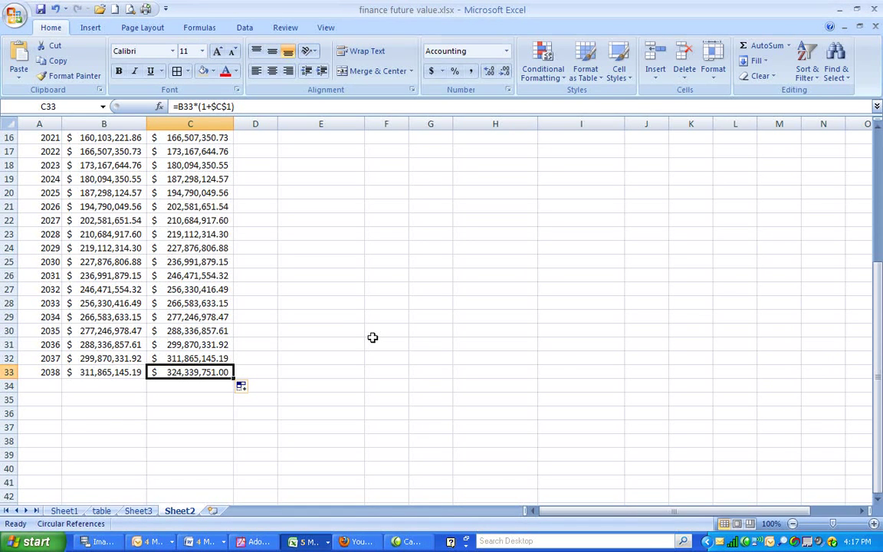
scroll(366, 339, up, 5)
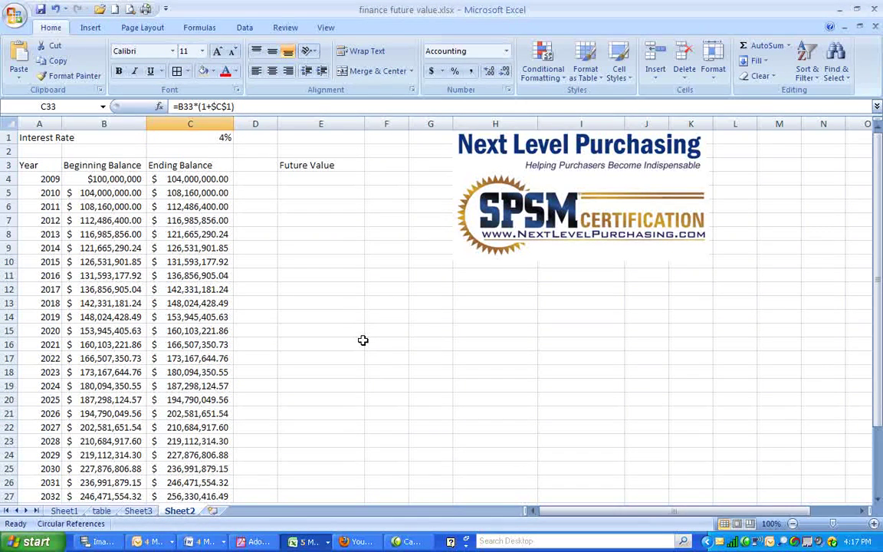
Enter =FV(C1,30,0,B4) in E4, returning ($324,339,751.00) to match the 2038 balance
click(309, 181)
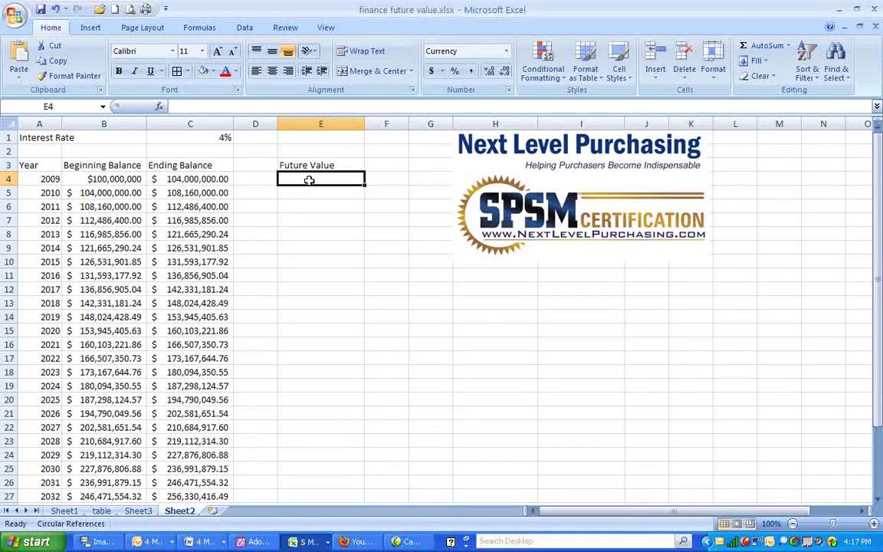
text(=fv()
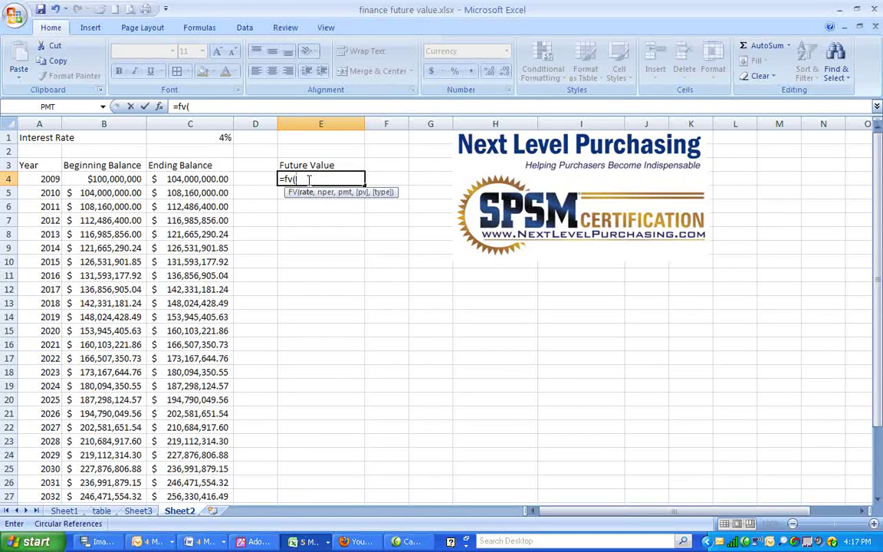
text(c)
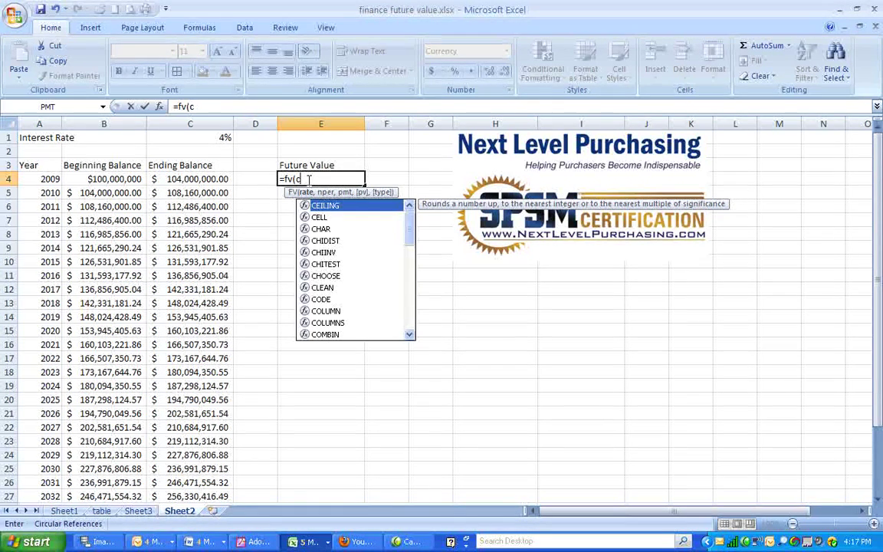
text(1,3)
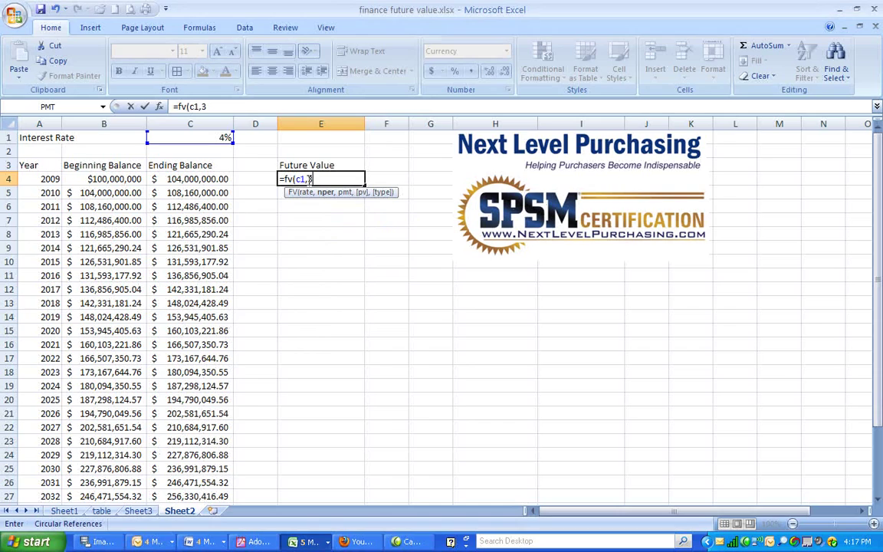
text(0,0)
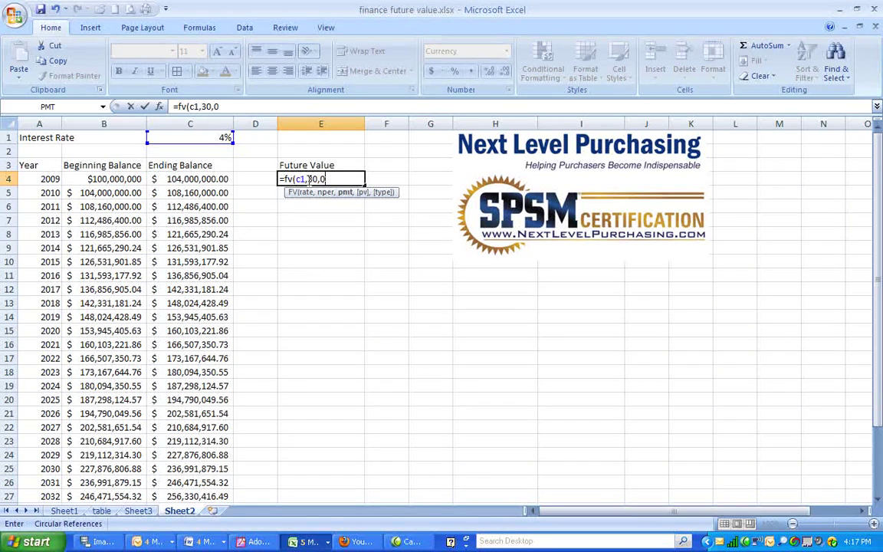
text(,)
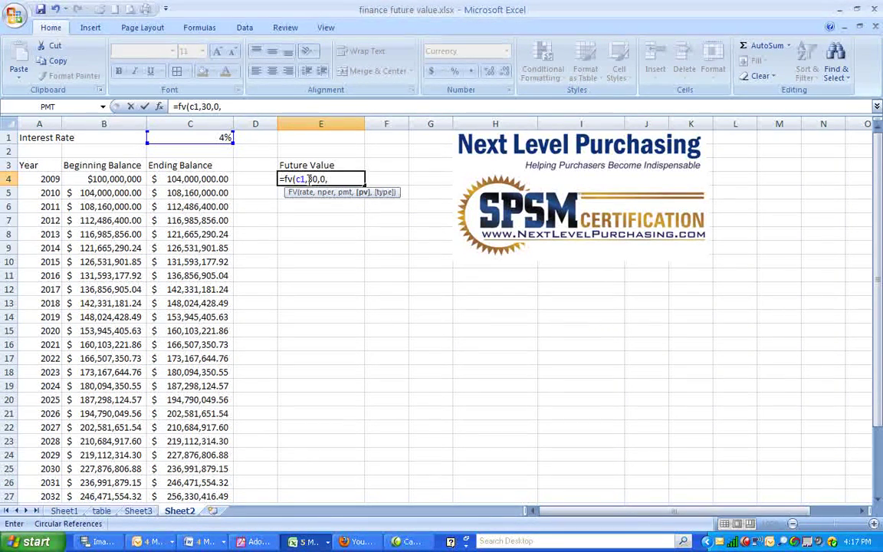
click(134, 179)
text())
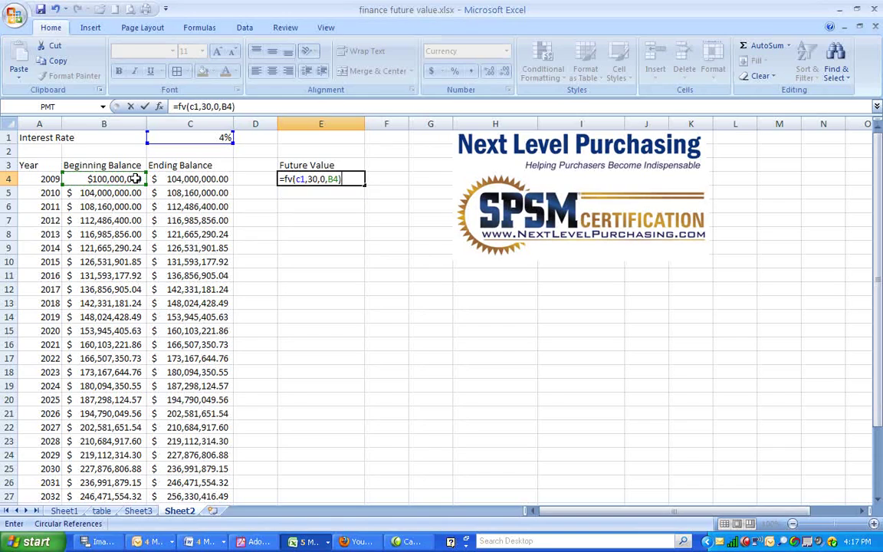
key(Return)
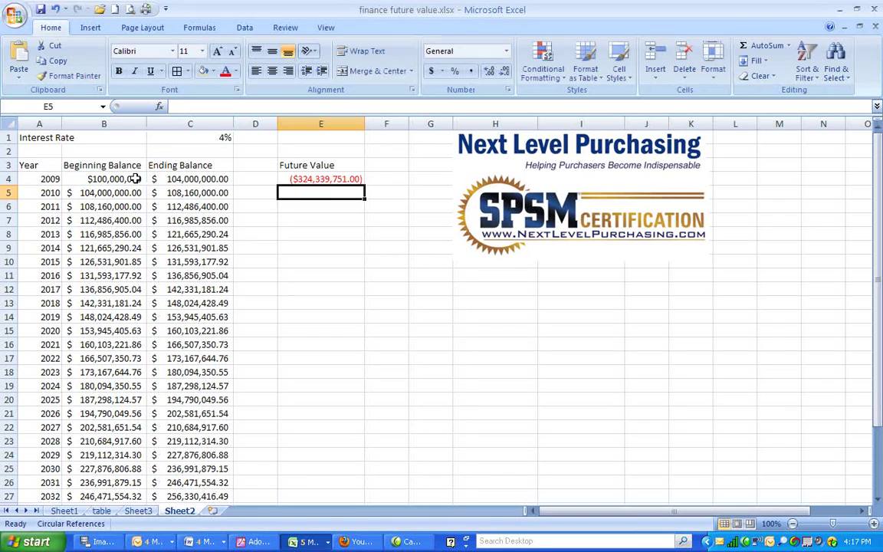
click(336, 179)
scroll(396, 183, down, 6)
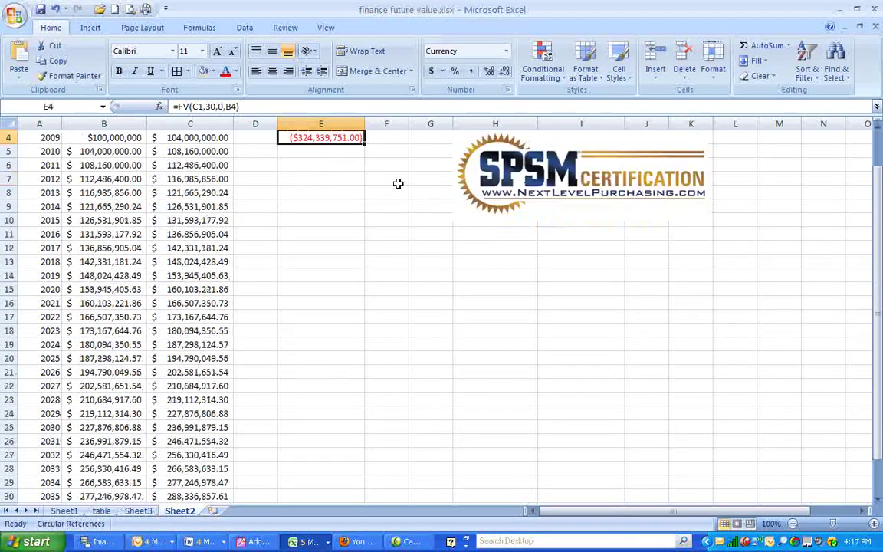
scroll(307, 324, up, 6)
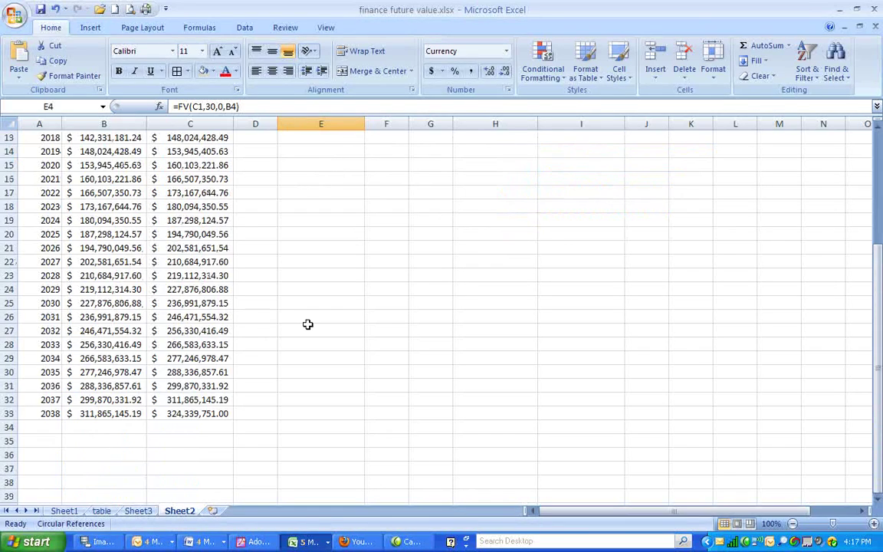